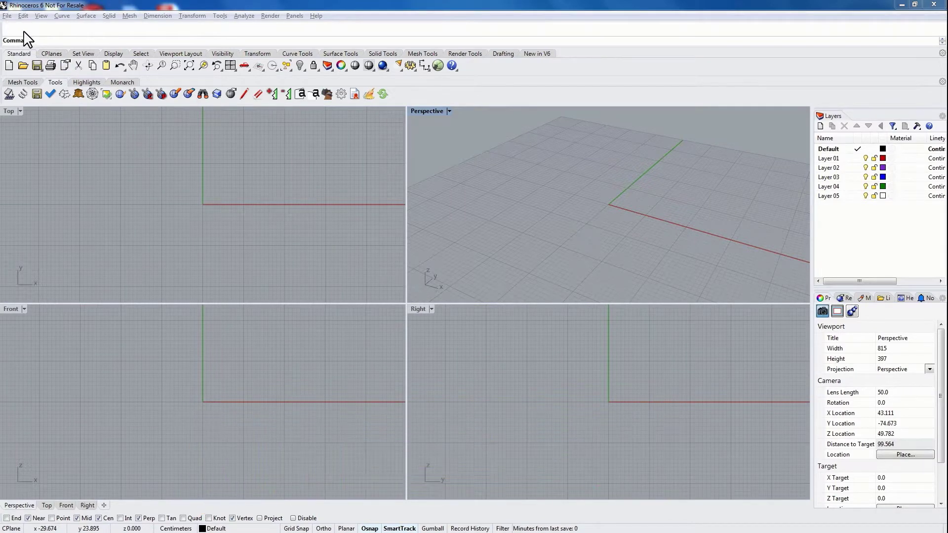
# Step: Open Headrest Tutorial-1.2.STEP from the USB disk Videos folder, accepting default STEP import options
pyautogui.click(22, 67)
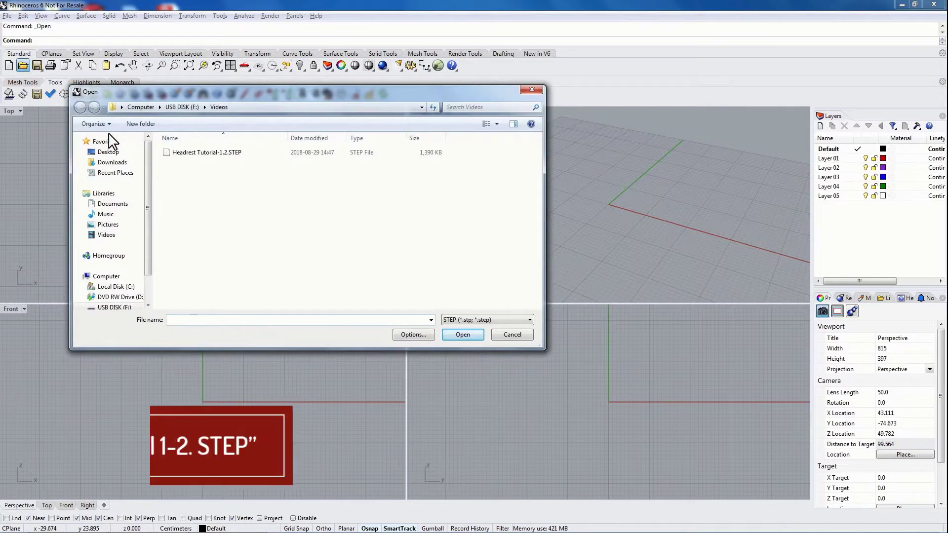
pyautogui.click(185, 154)
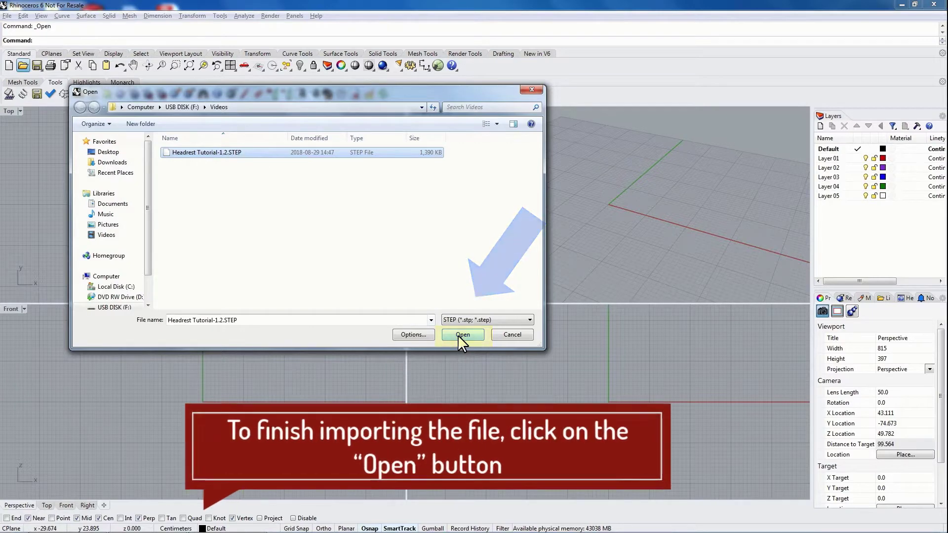
pyautogui.click(458, 335)
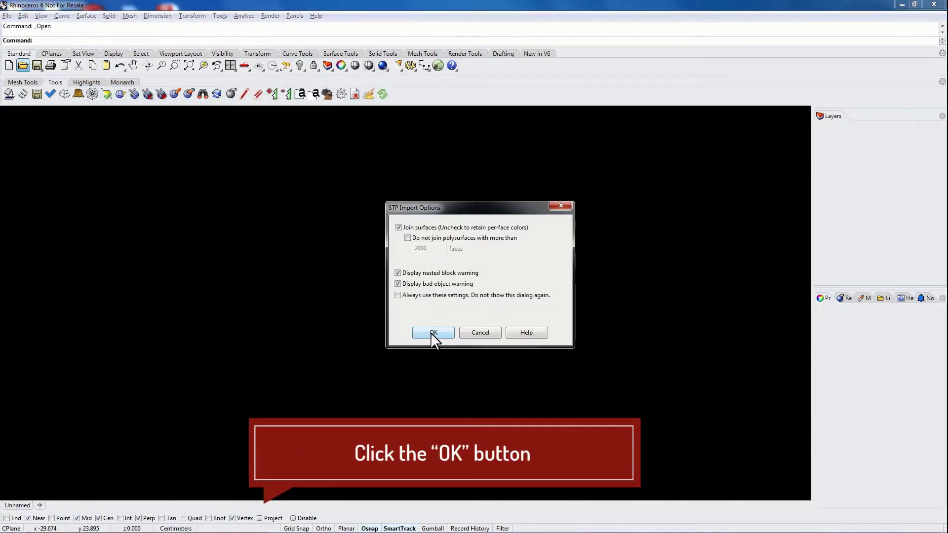
pyautogui.click(431, 333)
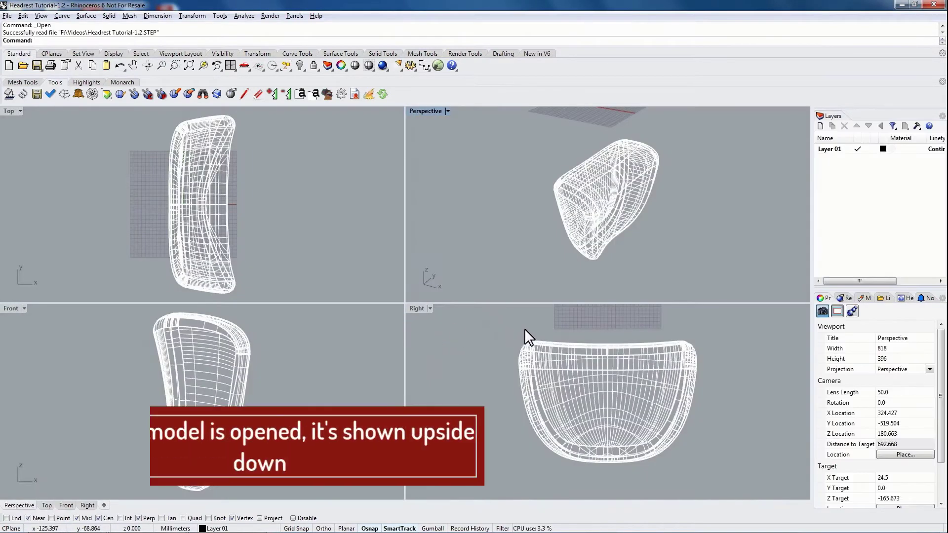
# Step: Pan the Right view and orbit the Perspective view around the upside-down headrest, then select it
pyautogui.moveTo(656, 334); pyautogui.dragTo(659, 340, button='right')
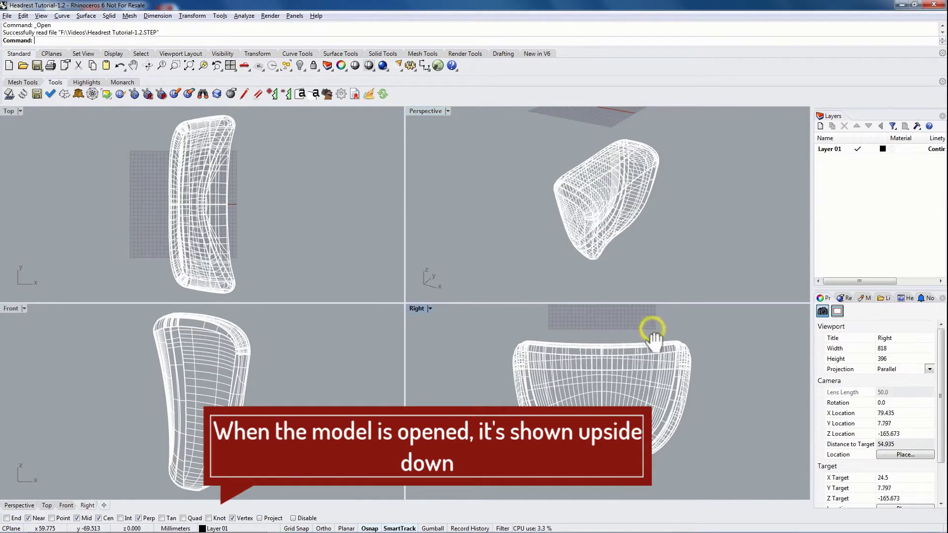
pyautogui.scroll(-2, 659, 340)
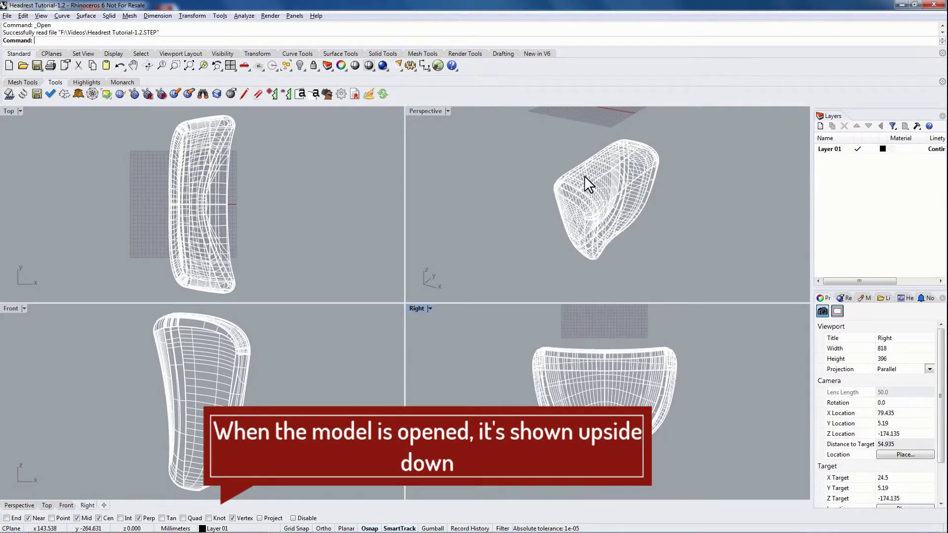
pyautogui.moveTo(585, 176)
pyautogui.mouseDown(button='right')
pyautogui.moveTo(564, 187)
pyautogui.moveTo(637, 217)
pyautogui.moveTo(690, 220)
pyautogui.mouseUp(button='right')
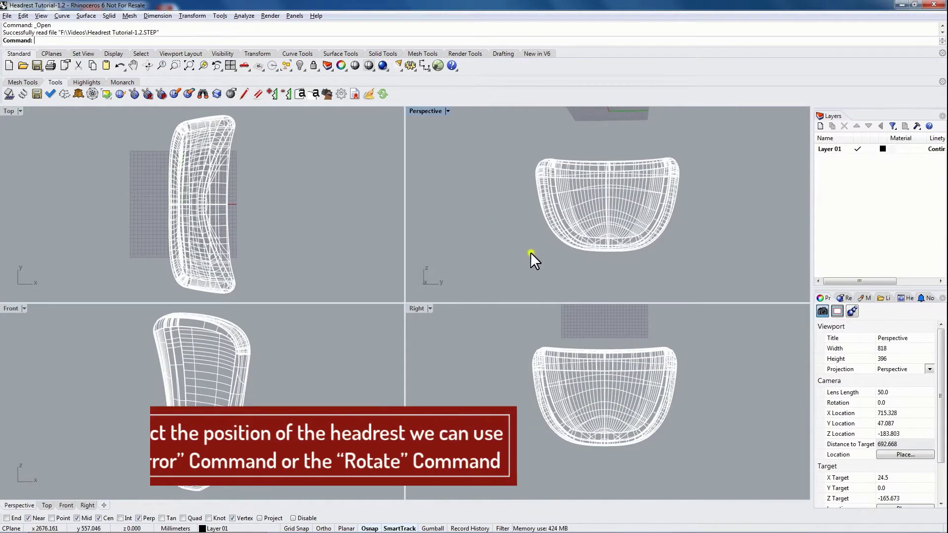
pyautogui.moveTo(531, 260)
pyautogui.mouseDown(button='right')
pyautogui.moveTo(594, 261)
pyautogui.moveTo(620, 336)
pyautogui.mouseUp(button='right')
pyautogui.click(709, 339)
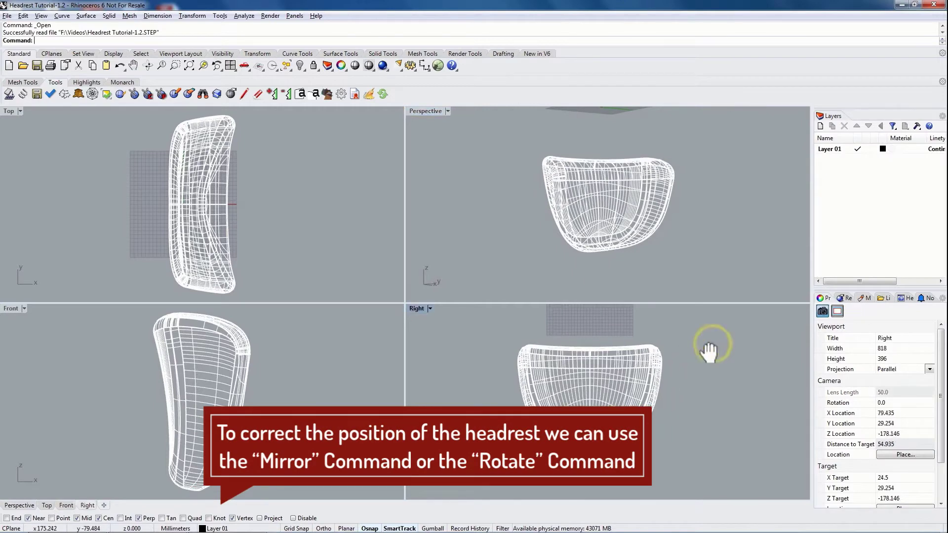
pyautogui.scroll(-2, 704, 341)
pyautogui.scroll(-1, 692, 355)
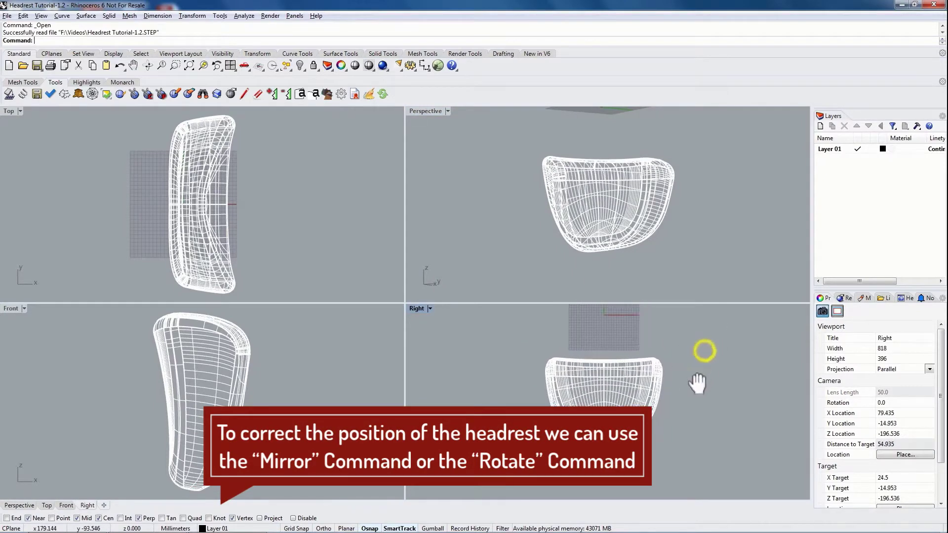
pyautogui.moveTo(703, 351)
pyautogui.mouseDown(button='right')
pyautogui.moveTo(614, 342)
pyautogui.moveTo(612, 365)
pyautogui.moveTo(611, 356)
pyautogui.mouseUp(button='right')
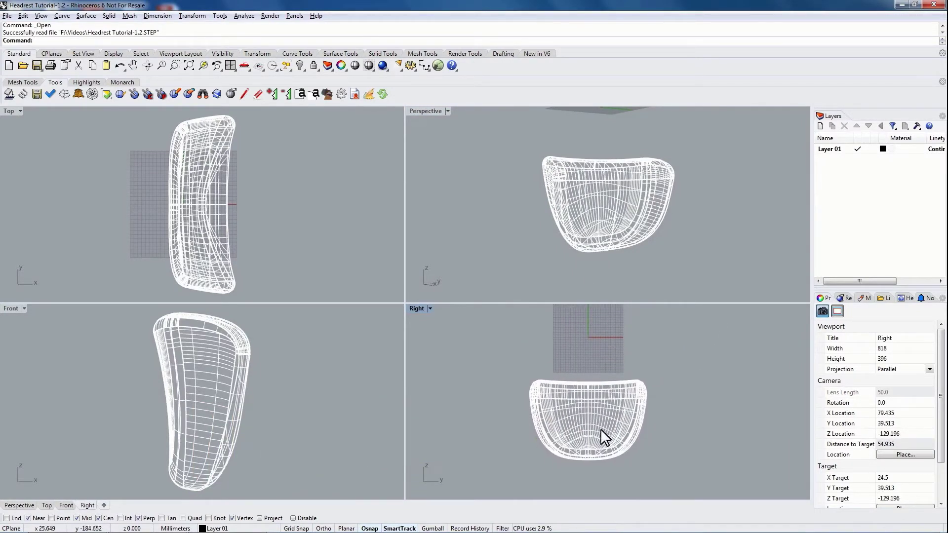
pyautogui.click(606, 396)
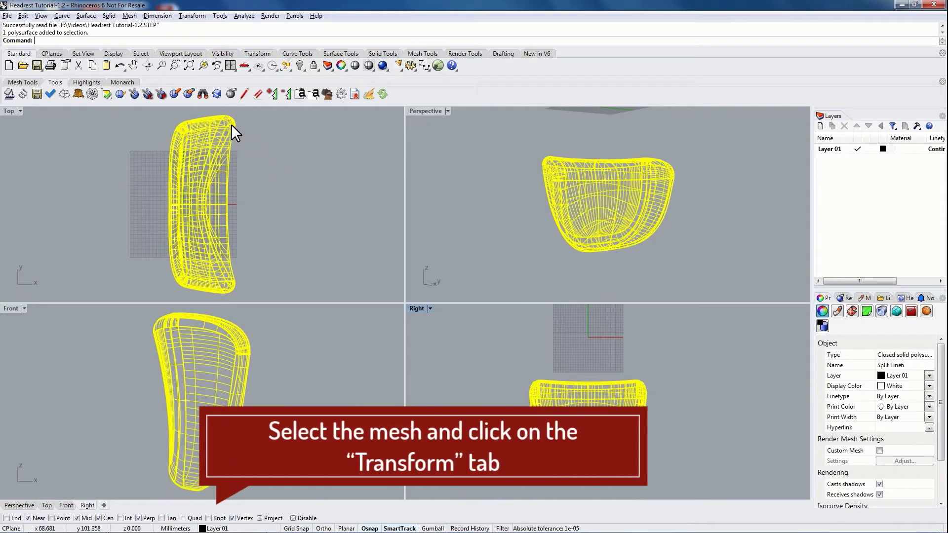
# Step: Start the Rotate 2-D command from the Transform toolbar on the selected headrest
pyautogui.click(258, 54)
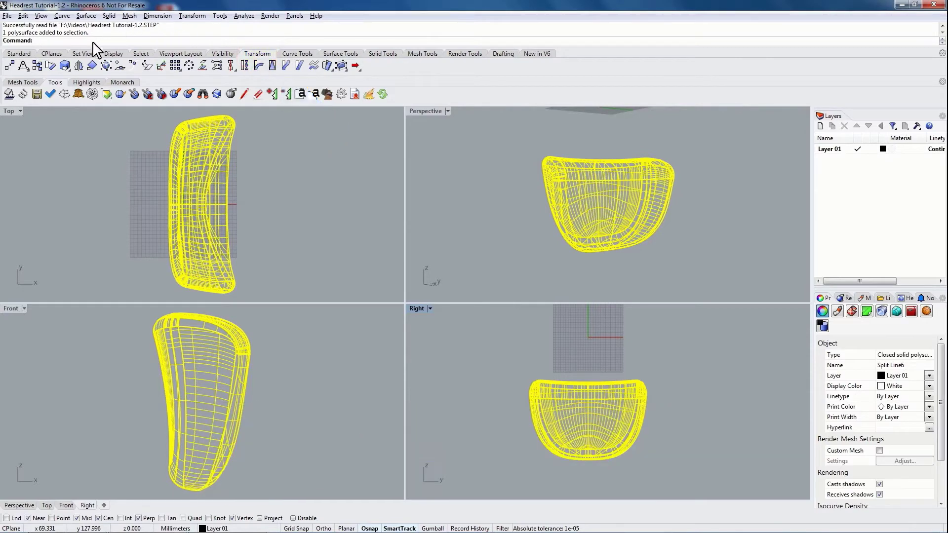
pyautogui.click(49, 64)
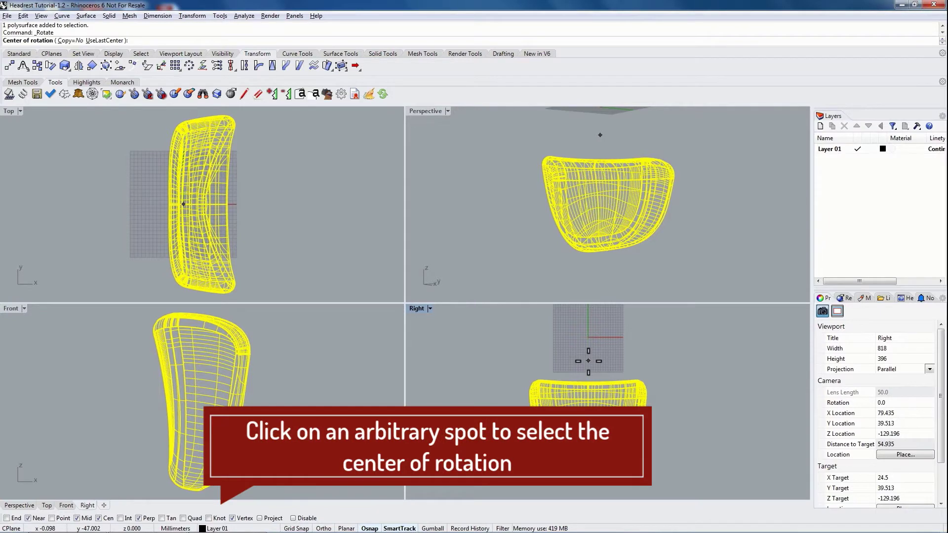
# Step: Rotate the headrest 180° about a Right-view center using Ortho-constrained horizontal reference points
pyautogui.click(588, 361)
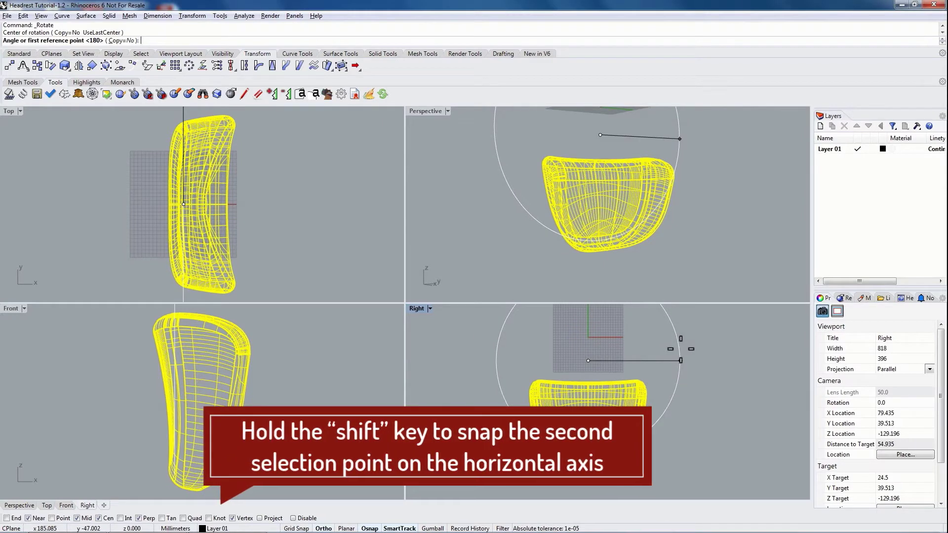
pyautogui.press('shift')
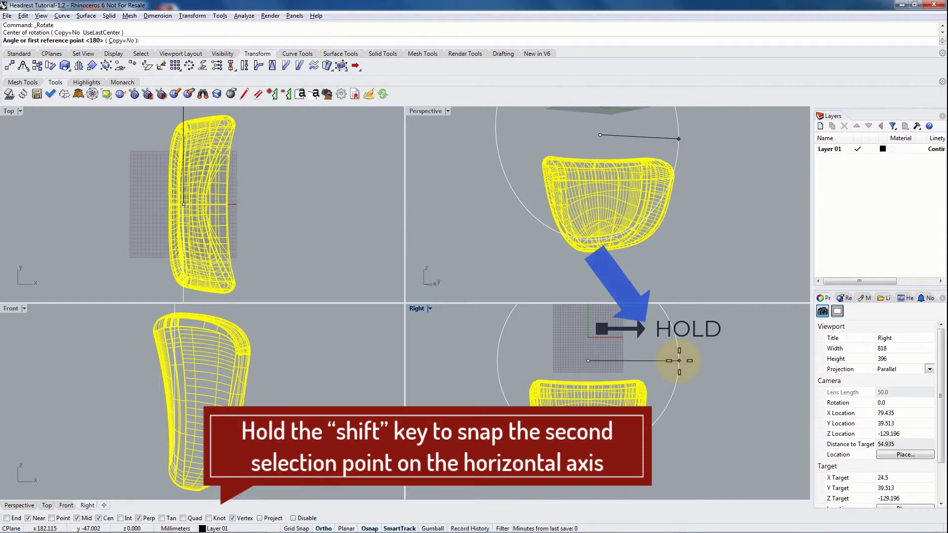
pyautogui.keyDown('shift'); pyautogui.click(679, 360); pyautogui.keyUp('shift')
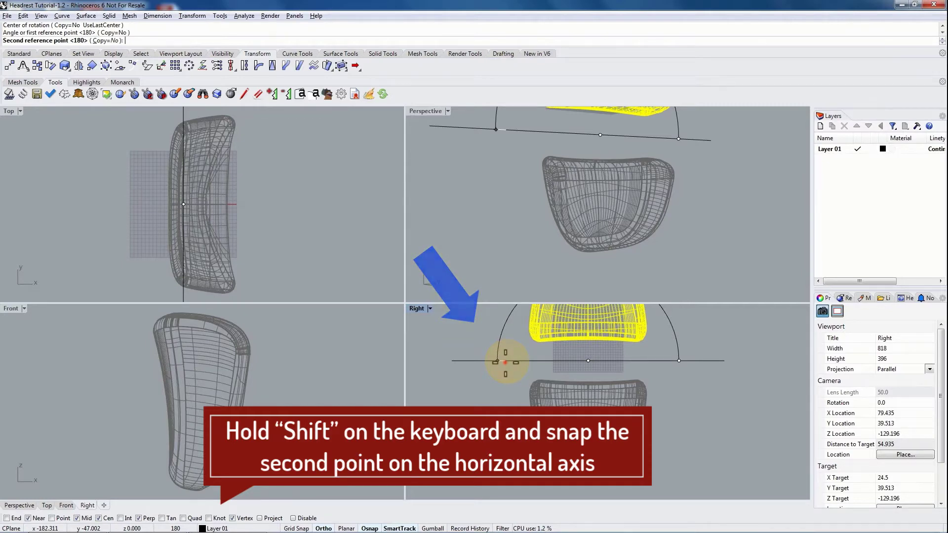
pyautogui.keyDown('shift'); pyautogui.click(505, 363); pyautogui.keyUp('shift')
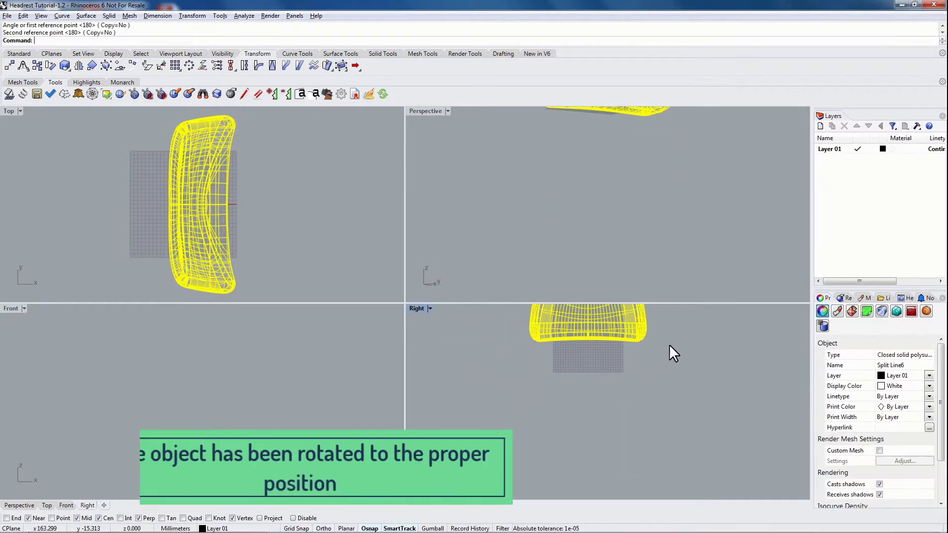
pyautogui.moveTo(673, 353); pyautogui.dragTo(675, 435, button='right')
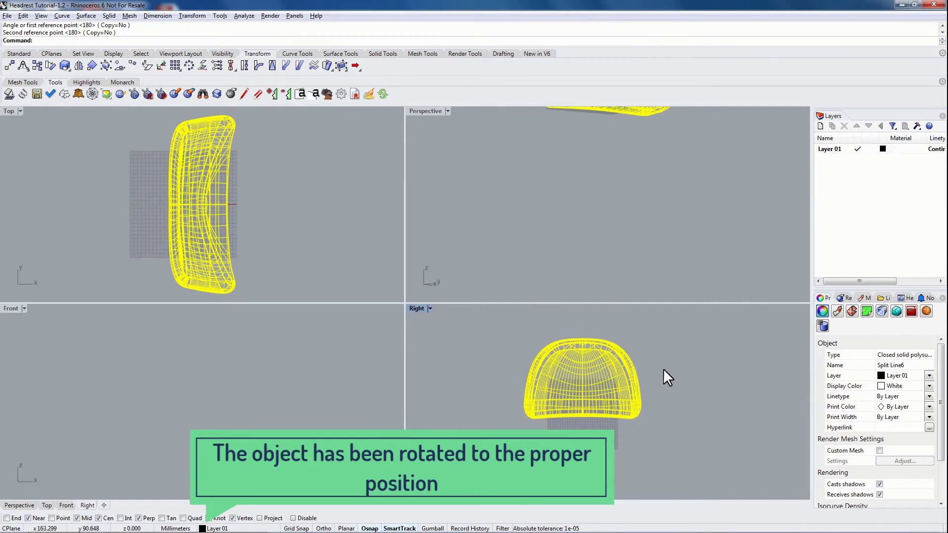
pyautogui.moveTo(667, 378)
pyautogui.mouseDown(button='right')
pyautogui.moveTo(640, 387)
pyautogui.moveTo(667, 398)
pyautogui.mouseUp(button='right')
pyautogui.moveTo(631, 177)
pyautogui.keyDown('shift'); pyautogui.mouseDown(button='right')
pyautogui.moveTo(635, 212)
pyautogui.moveTo(657, 235)
pyautogui.moveTo(698, 155)
pyautogui.moveTo(680, 155)
pyautogui.moveTo(684, 209)
pyautogui.mouseUp(button='right'); pyautogui.keyUp('shift')
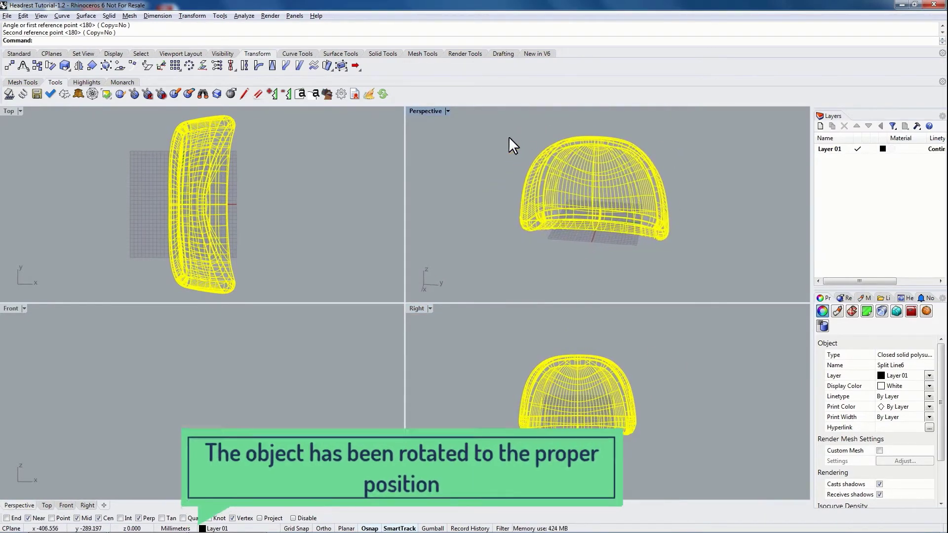
# Step: Maximize the Perspective viewport, orbit to an angled side view, and deselect the headrest
pyautogui.click(424, 110)
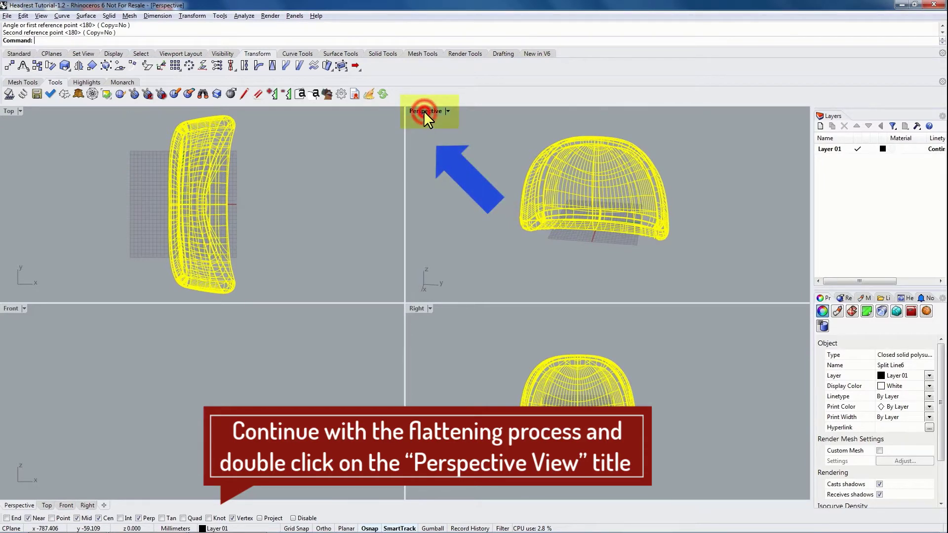
pyautogui.doubleClick(423, 110)
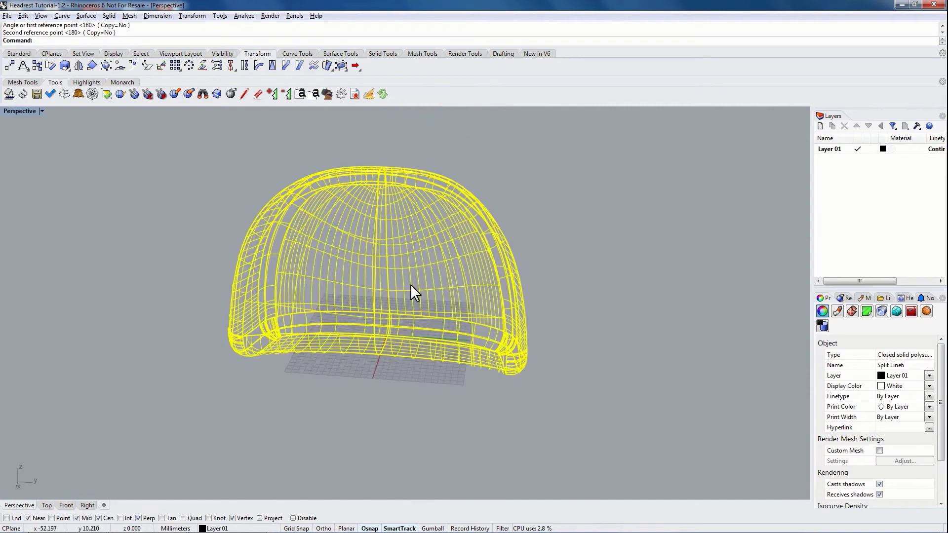
pyautogui.moveTo(593, 212)
pyautogui.mouseDown(button='right')
pyautogui.moveTo(464, 216)
pyautogui.moveTo(552, 201)
pyautogui.moveTo(620, 217)
pyautogui.moveTo(613, 229)
pyautogui.mouseUp(button='right')
pyautogui.click(597, 206)
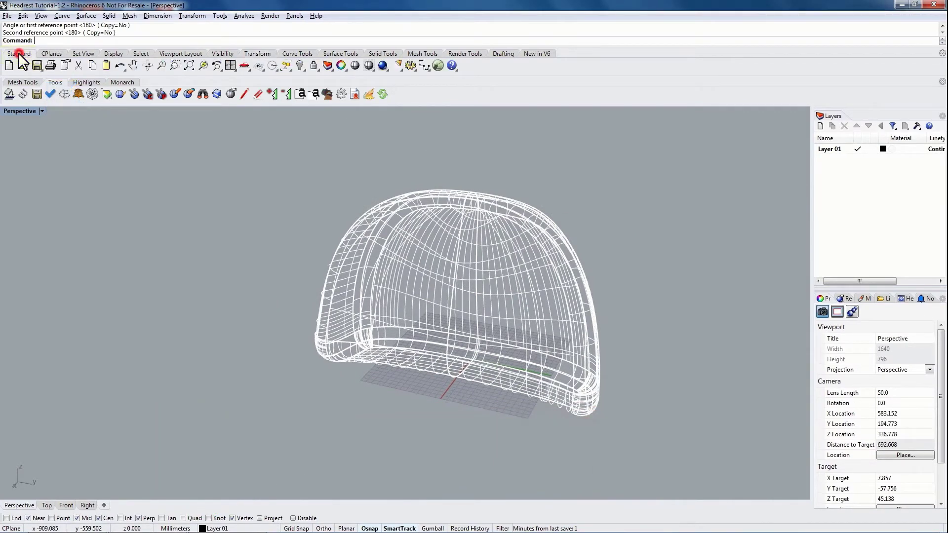
# Step: Zoom Extents on the headrest and orbit the Perspective view to a side-on angle
pyautogui.click(18, 53)
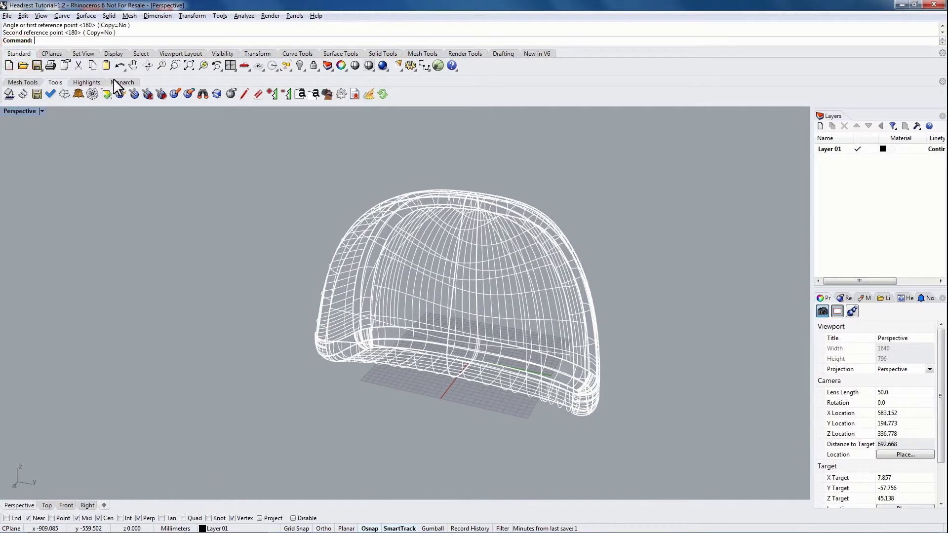
pyautogui.click(189, 65)
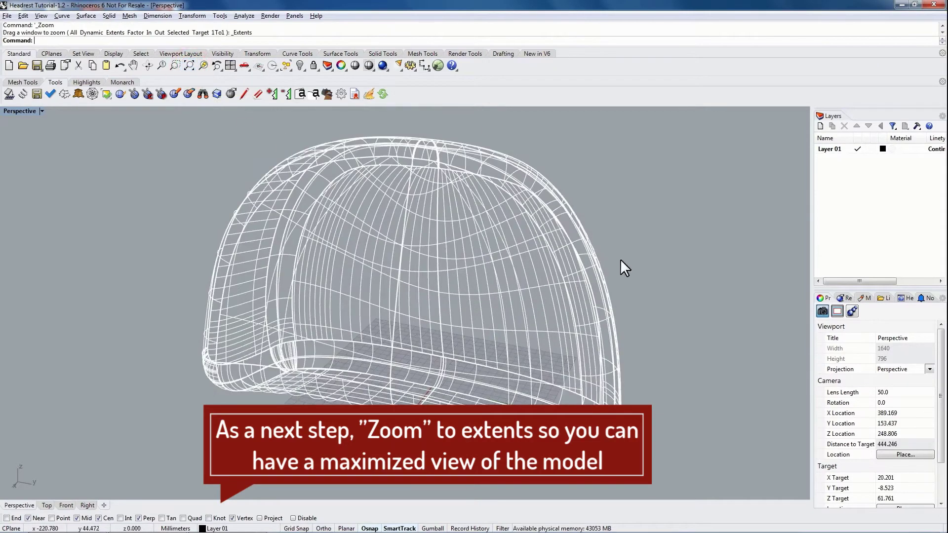
pyautogui.moveTo(658, 257)
pyautogui.mouseDown(button='right')
pyautogui.moveTo(592, 255)
pyautogui.moveTo(651, 269)
pyautogui.mouseUp(button='right')
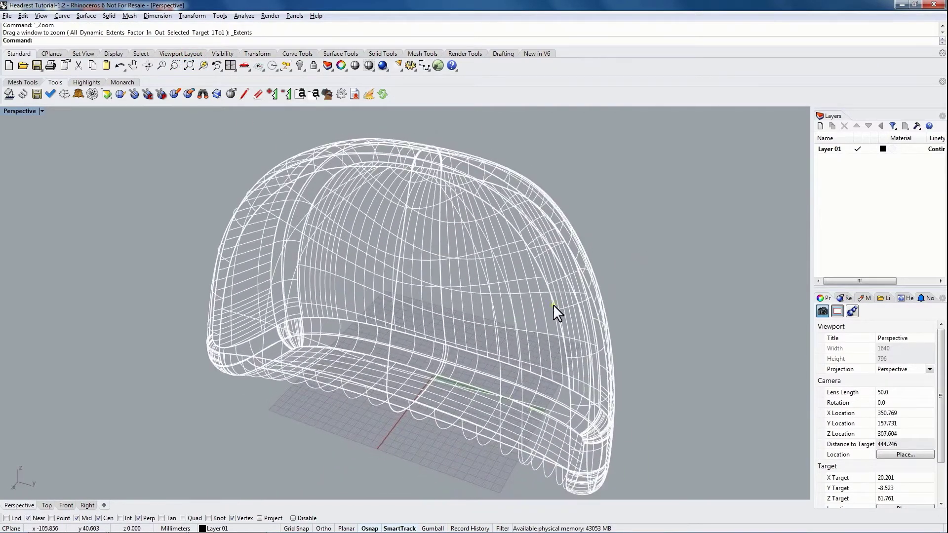
pyautogui.moveTo(557, 313)
pyautogui.mouseDown(button='right')
pyautogui.moveTo(592, 309)
pyautogui.moveTo(568, 296)
pyautogui.mouseUp(button='right')
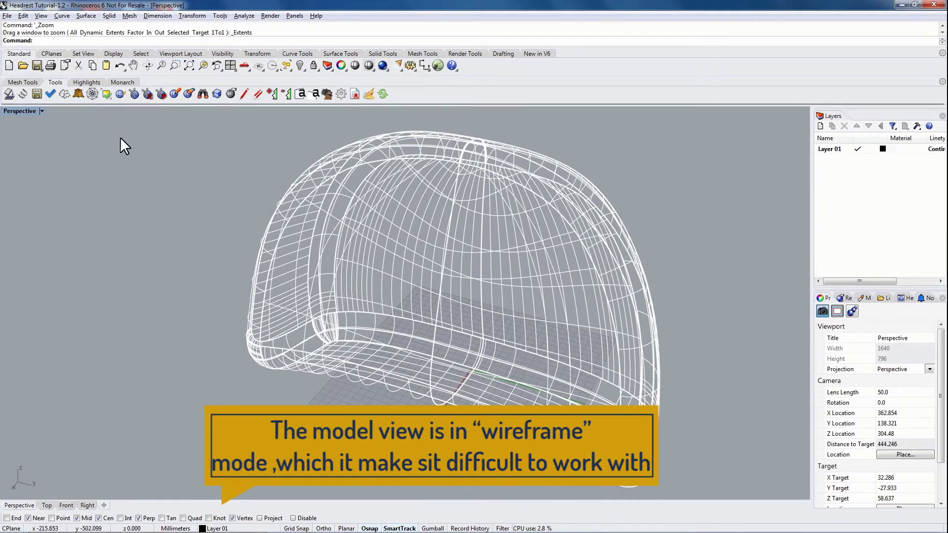
pyautogui.moveTo(433, 262)
pyautogui.mouseDown(button='right')
pyautogui.moveTo(400, 260)
pyautogui.moveTo(568, 224)
pyautogui.moveTo(556, 242)
pyautogui.mouseUp(button='right')
pyautogui.moveTo(337, 332)
pyautogui.mouseDown(button='right')
pyautogui.moveTo(419, 345)
pyautogui.moveTo(453, 258)
pyautogui.moveTo(323, 332)
pyautogui.moveTo(455, 277)
pyautogui.moveTo(377, 303)
pyautogui.moveTo(315, 276)
pyautogui.moveTo(332, 271)
pyautogui.moveTo(355, 297)
pyautogui.moveTo(389, 292)
pyautogui.moveTo(374, 284)
pyautogui.moveTo(338, 317)
pyautogui.moveTo(328, 275)
pyautogui.mouseUp(button='right')
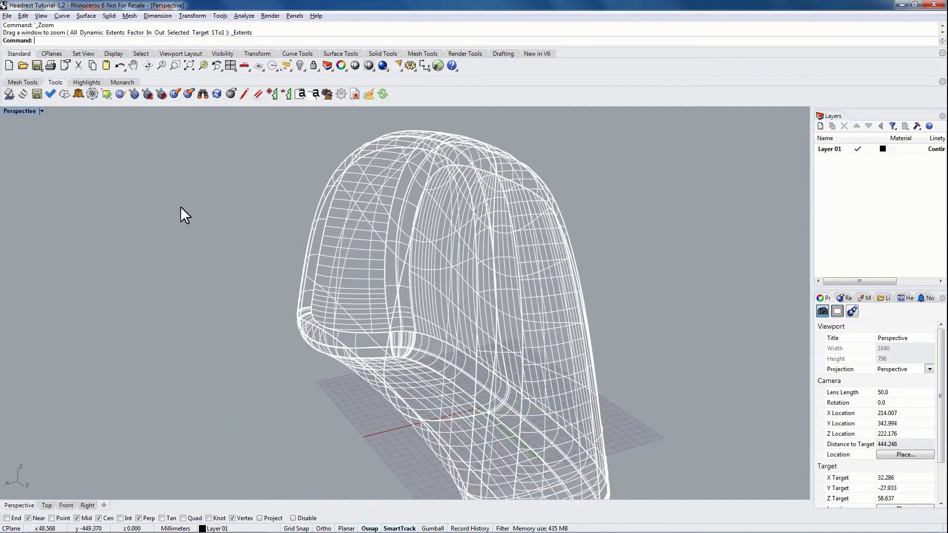
# Step: Switch the Perspective viewport to Shaded display and orbit around the headrest
pyautogui.rightClick(23, 109)
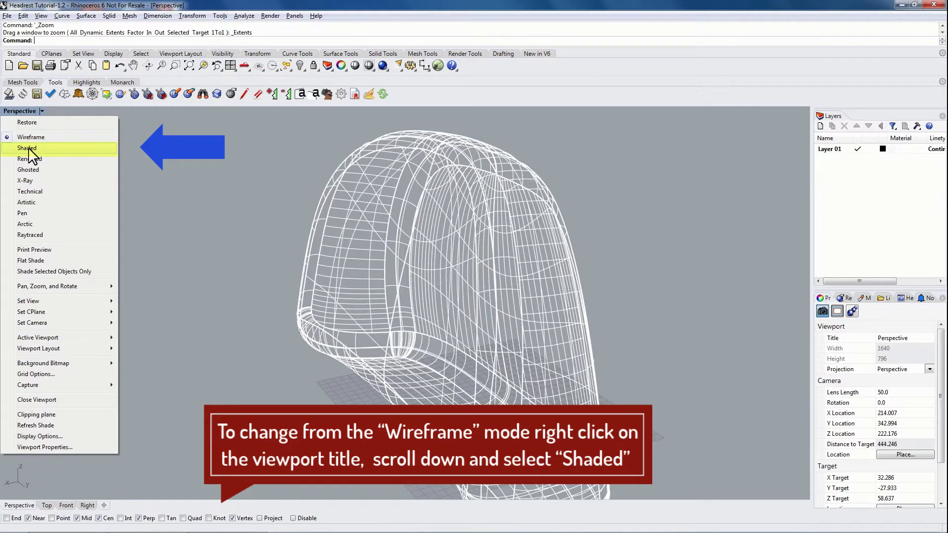
pyautogui.click(28, 148)
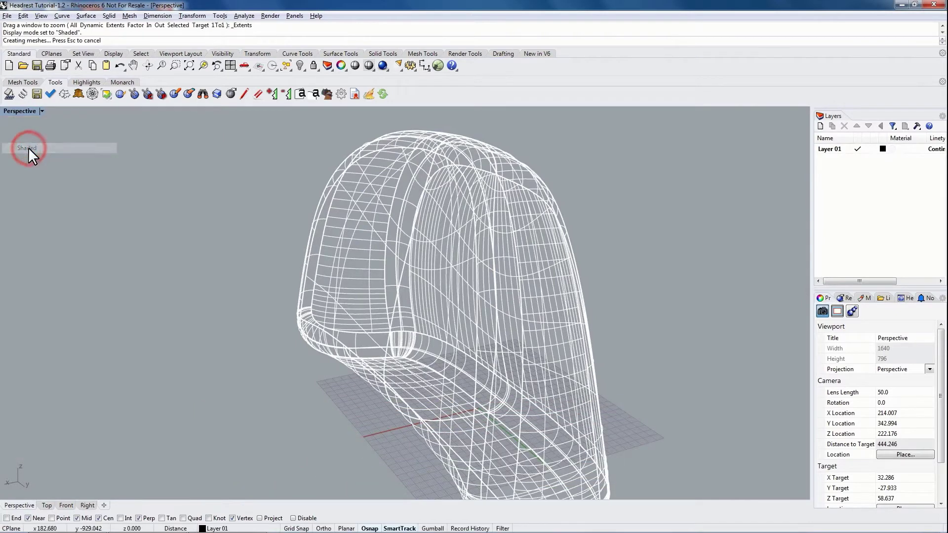
pyautogui.moveTo(289, 275)
pyautogui.mouseDown(button='right')
pyautogui.moveTo(395, 323)
pyautogui.moveTo(469, 262)
pyautogui.moveTo(451, 313)
pyautogui.moveTo(477, 279)
pyautogui.moveTo(356, 350)
pyautogui.mouseUp(button='right')
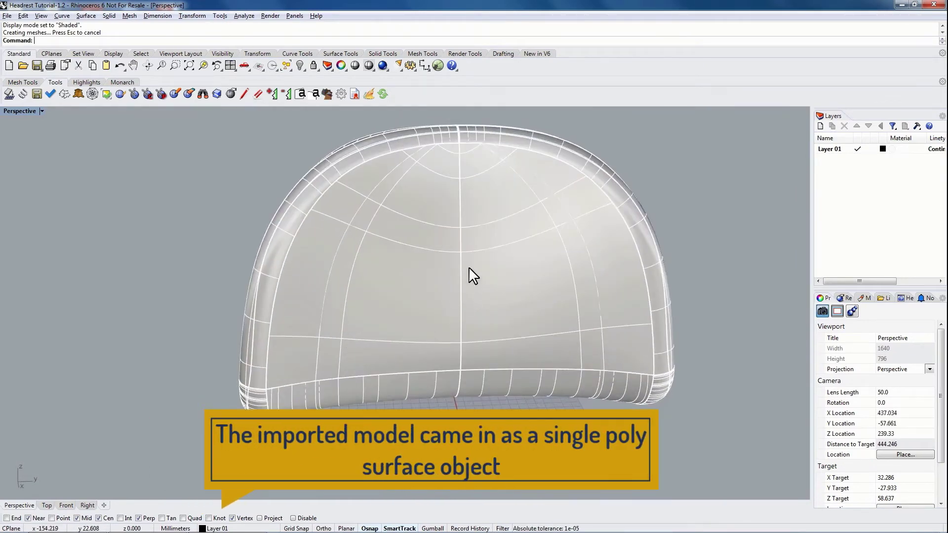
pyautogui.moveTo(469, 267); pyautogui.dragTo(475, 305, button='right')
# Step: Select then deselect the headrest polysurface and orbit toward its front
pyautogui.click(504, 297)
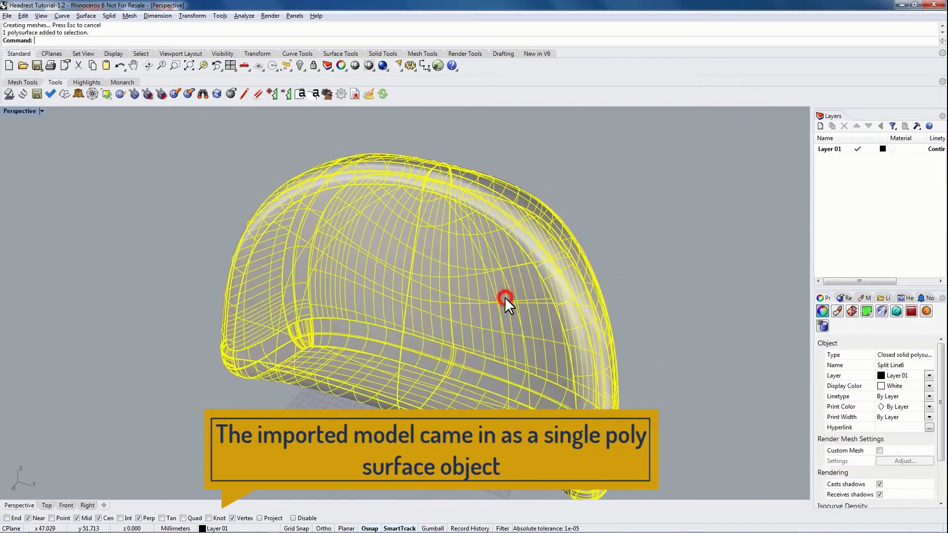
pyautogui.click(639, 238)
pyautogui.moveTo(639, 238)
pyautogui.mouseDown(button='right')
pyautogui.moveTo(591, 343)
pyautogui.moveTo(529, 378)
pyautogui.moveTo(543, 370)
pyautogui.moveTo(513, 362)
pyautogui.moveTo(509, 372)
pyautogui.mouseUp(button='right')
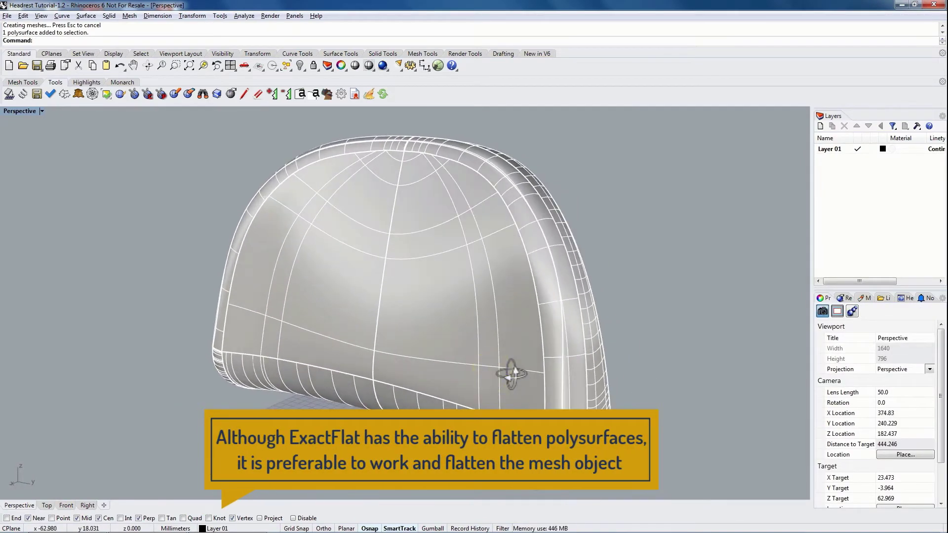
pyautogui.moveTo(405, 286); pyautogui.dragTo(449, 300, button='right')
pyautogui.moveTo(474, 216)
pyautogui.mouseDown(button='right')
pyautogui.moveTo(495, 243)
pyautogui.moveTo(512, 242)
pyautogui.mouseUp(button='right')
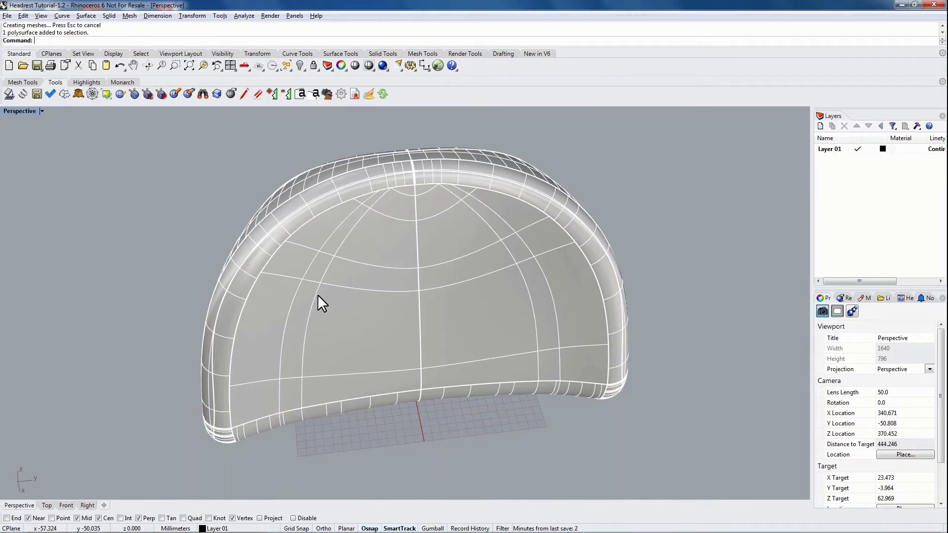
# Step: Mesh the headrest polysurface at maximum density (43621 points, 60487 polygons), then deselect
pyautogui.click(352, 268)
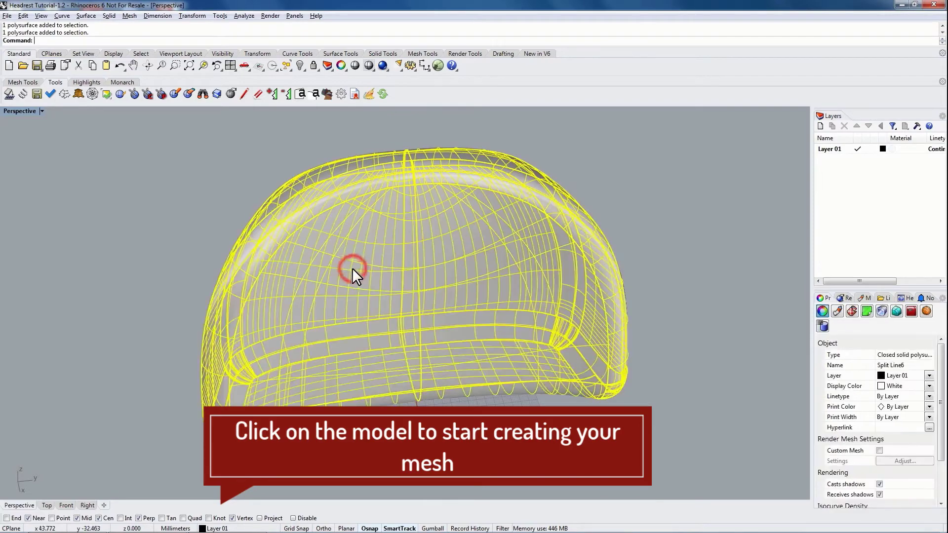
pyautogui.moveTo(598, 340)
pyautogui.mouseDown(button='right')
pyautogui.moveTo(499, 324)
pyautogui.moveTo(542, 309)
pyautogui.moveTo(511, 321)
pyautogui.mouseUp(button='right')
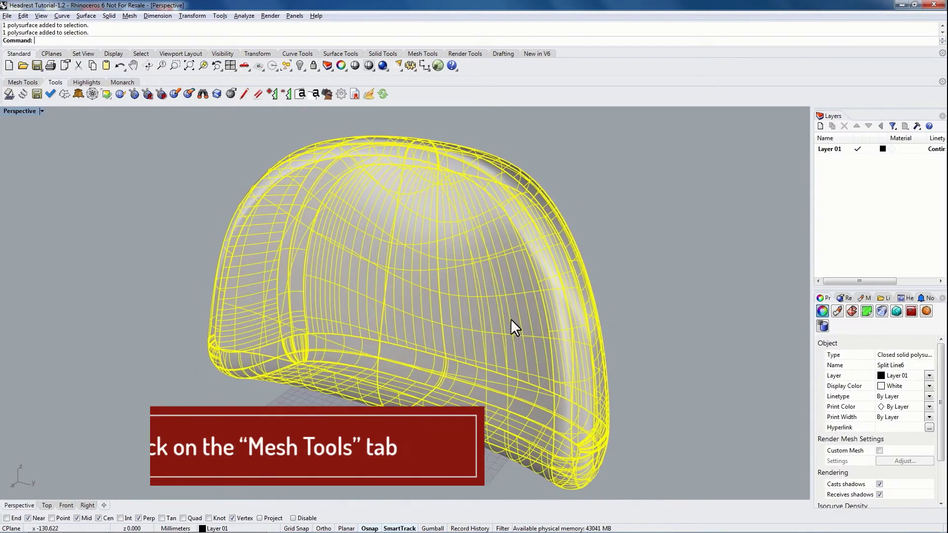
pyautogui.click(423, 54)
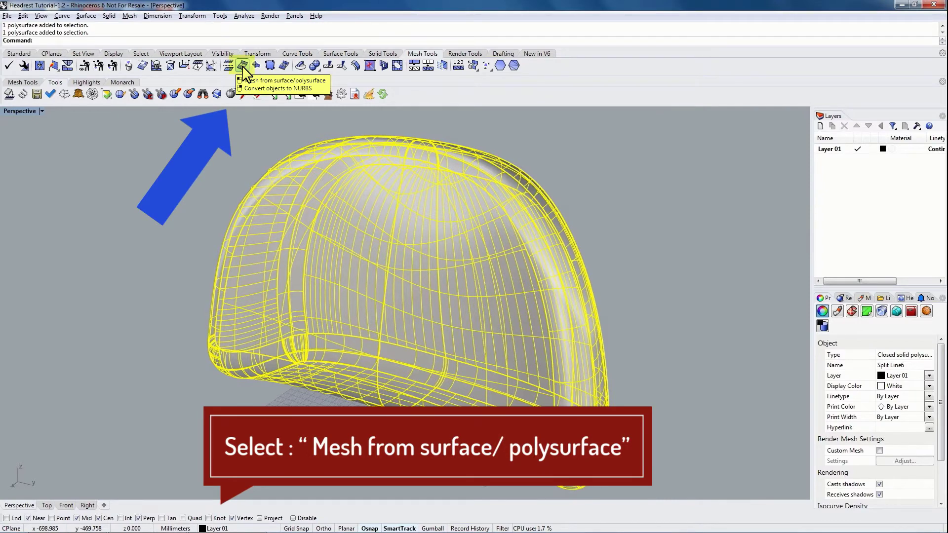
pyautogui.click(241, 65)
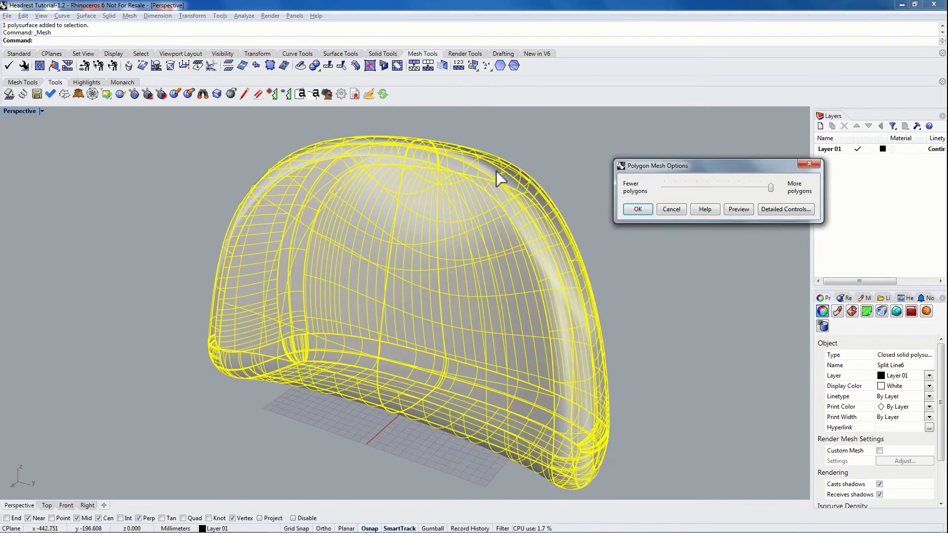
pyautogui.moveTo(669, 164); pyautogui.dragTo(638, 135)
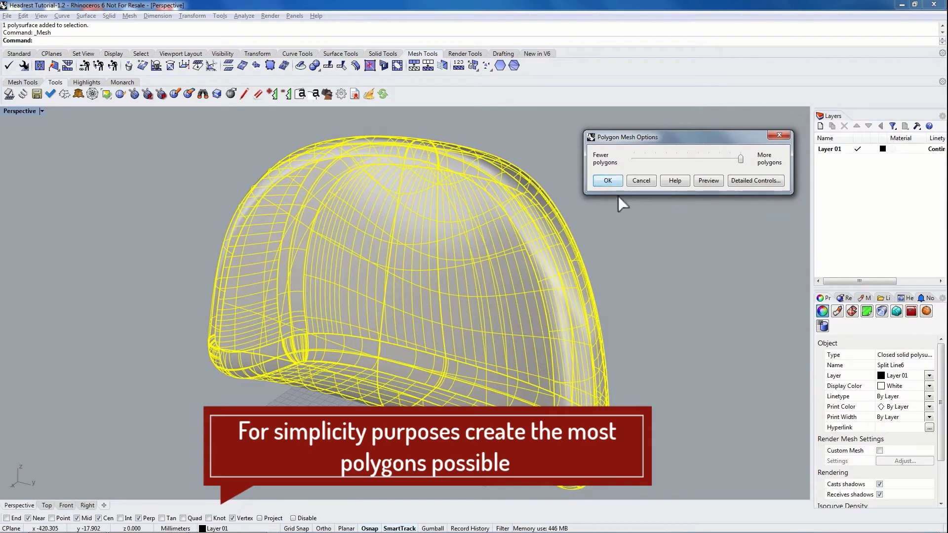
pyautogui.click(607, 180)
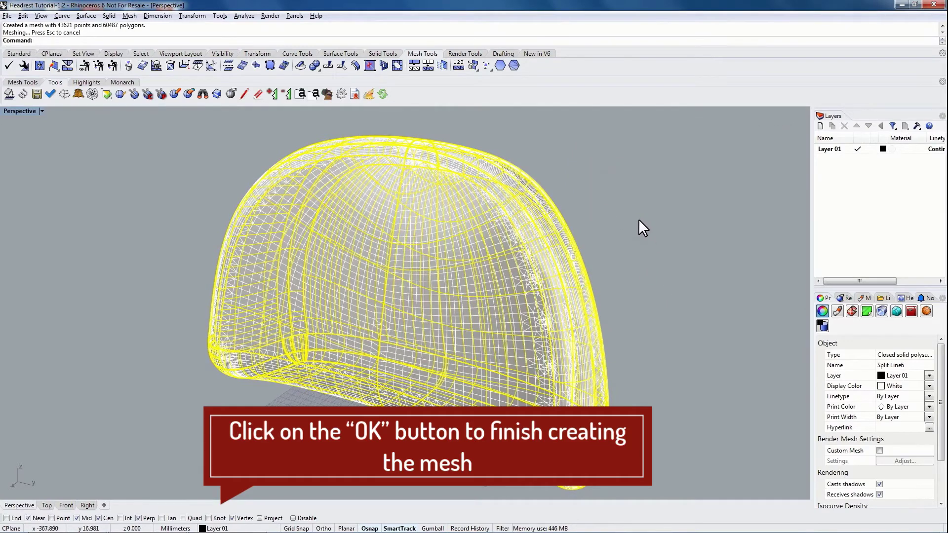
pyautogui.click(638, 219)
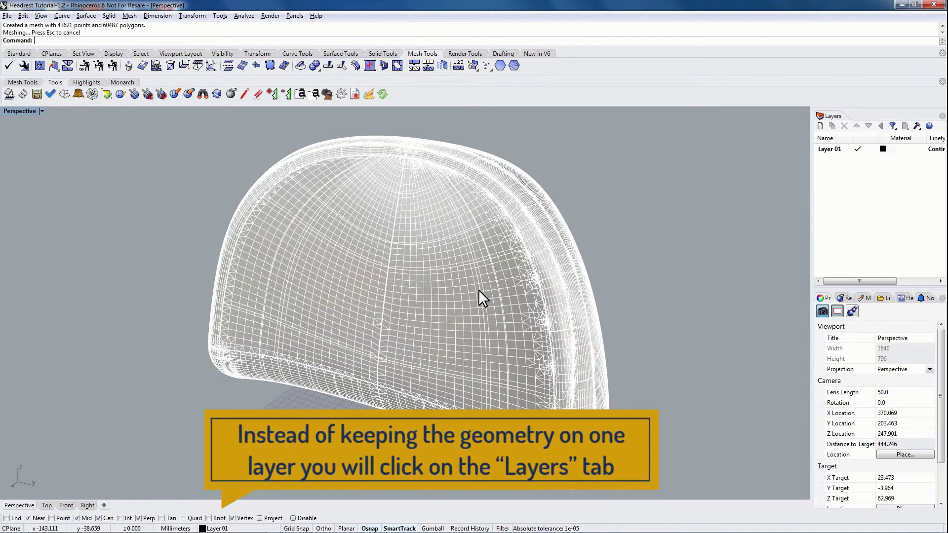
# Step: Create a new layer named 'Mesh' from the Layers panel menu, then select the headrest
pyautogui.rightClick(845, 182)
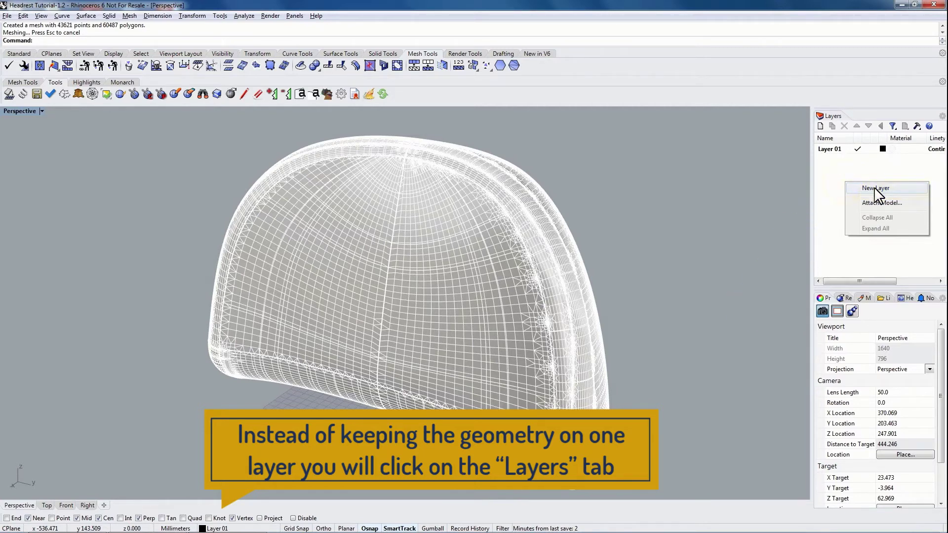
pyautogui.click(838, 152)
pyautogui.click(831, 117)
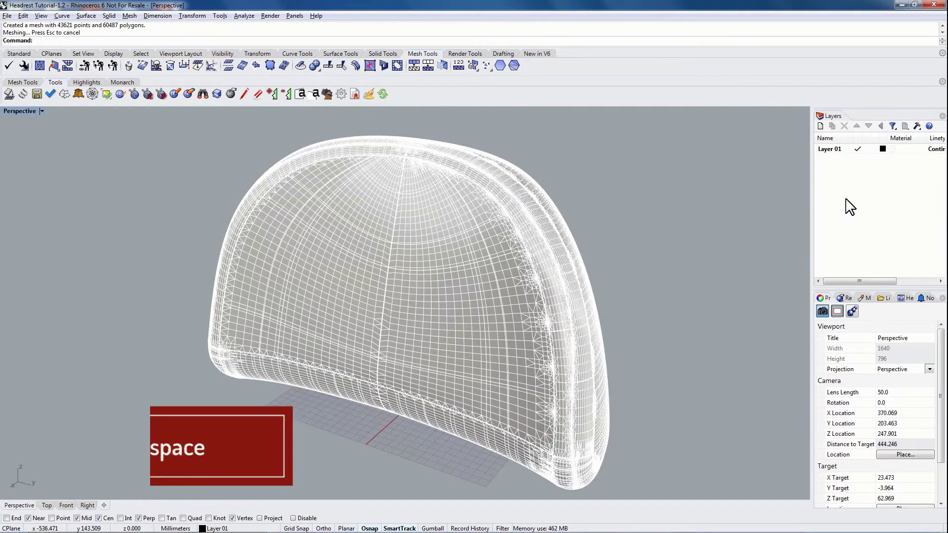
pyautogui.rightClick(861, 183)
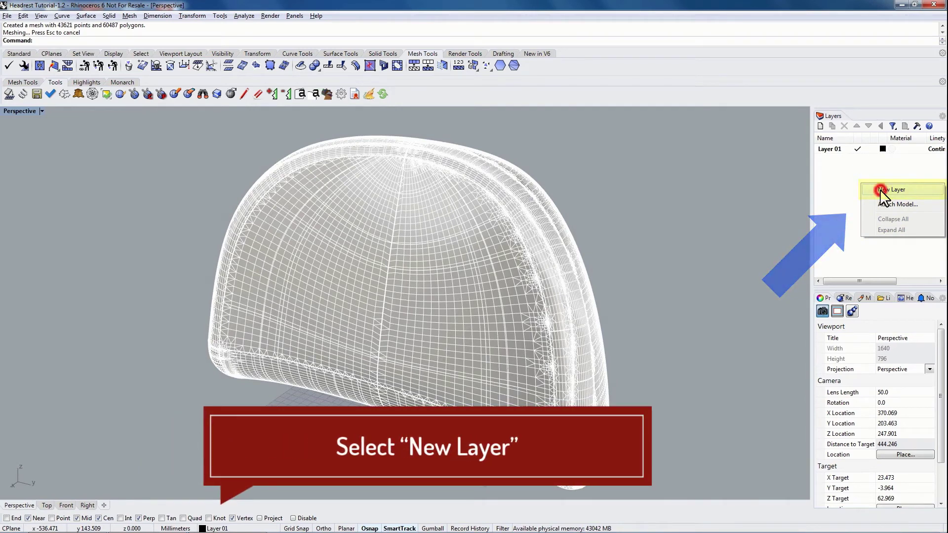
pyautogui.click(882, 192)
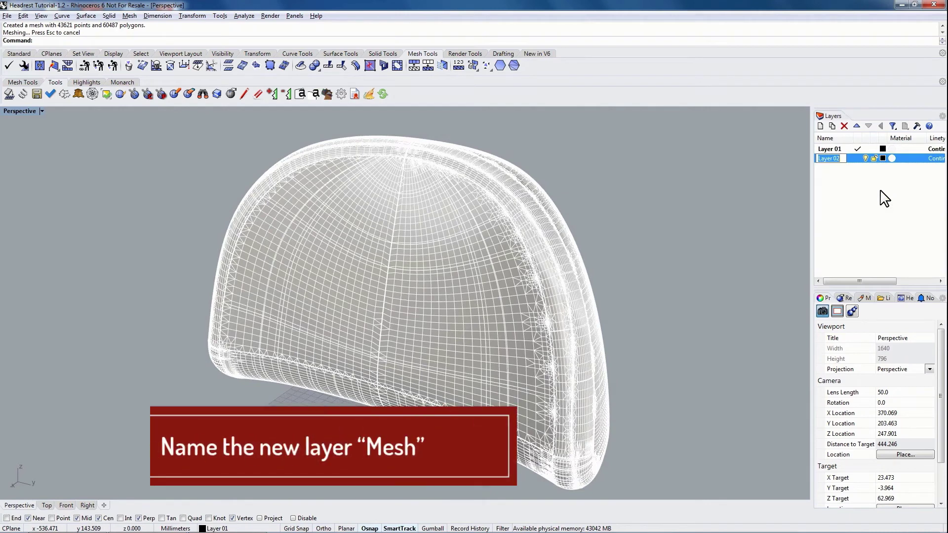
pyautogui.write('Mesh')
pyautogui.press('Return')
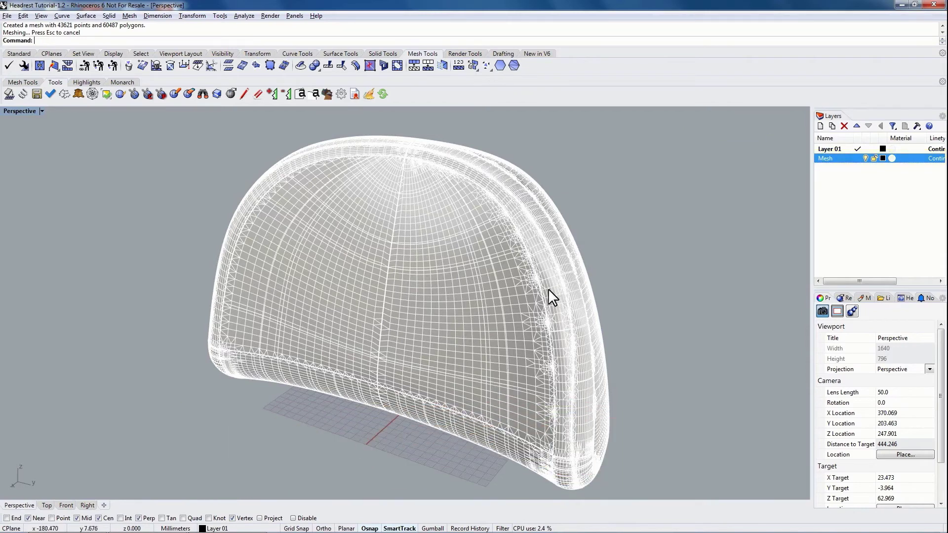
pyautogui.click(517, 293)
# Step: Select the headrest mesh rather than the overlapping polysurface via the Selection Menu
pyautogui.click(591, 229)
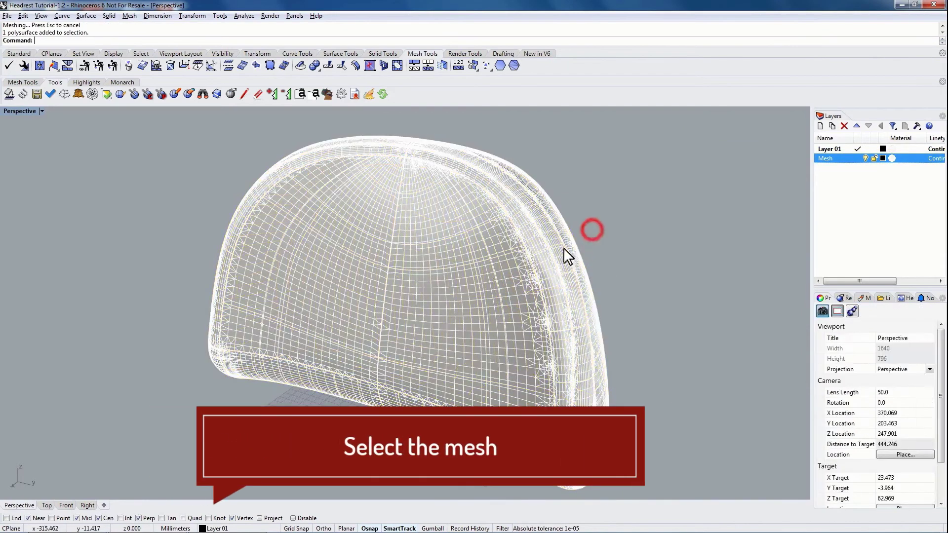
pyautogui.click(521, 272)
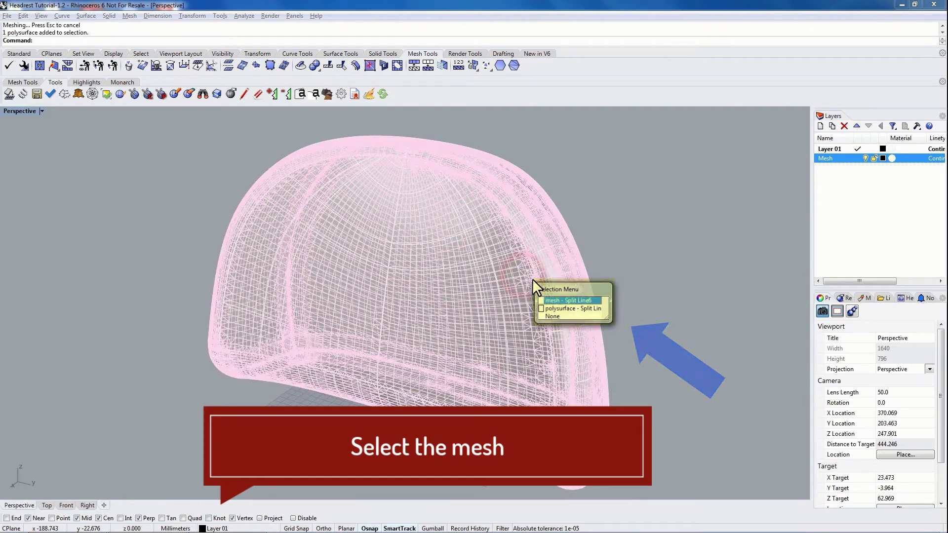
pyautogui.click(550, 298)
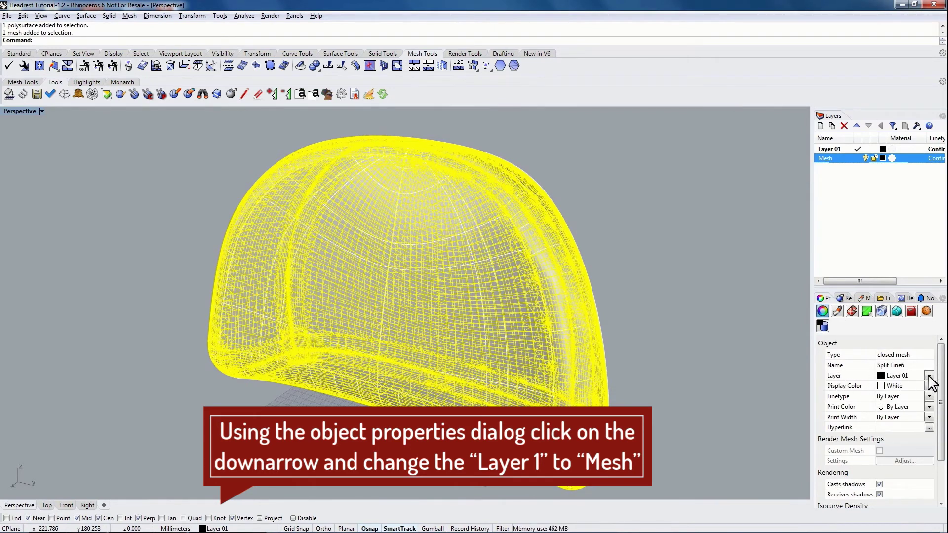
# Step: Put the mesh on the Mesh layer with By Layer display colour, and make Mesh current
pyautogui.click(922, 376)
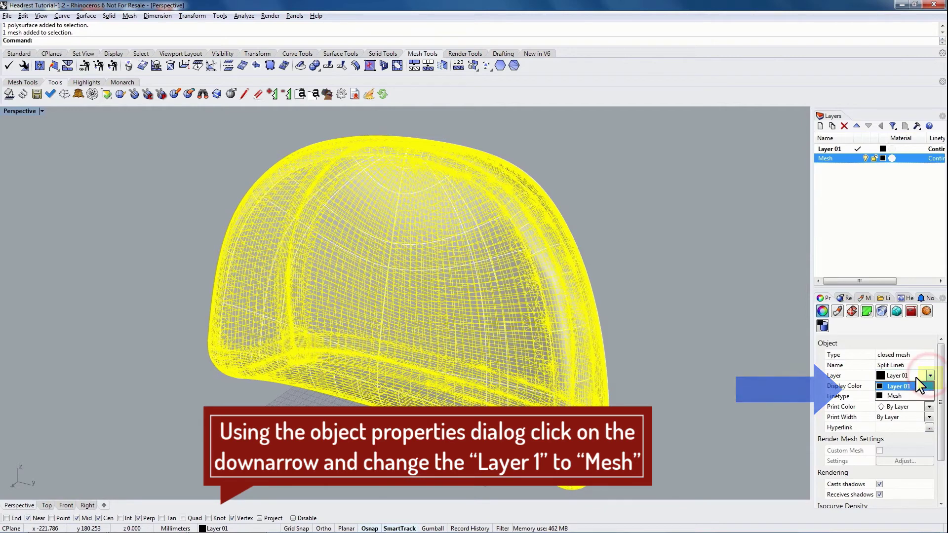
pyautogui.click(893, 395)
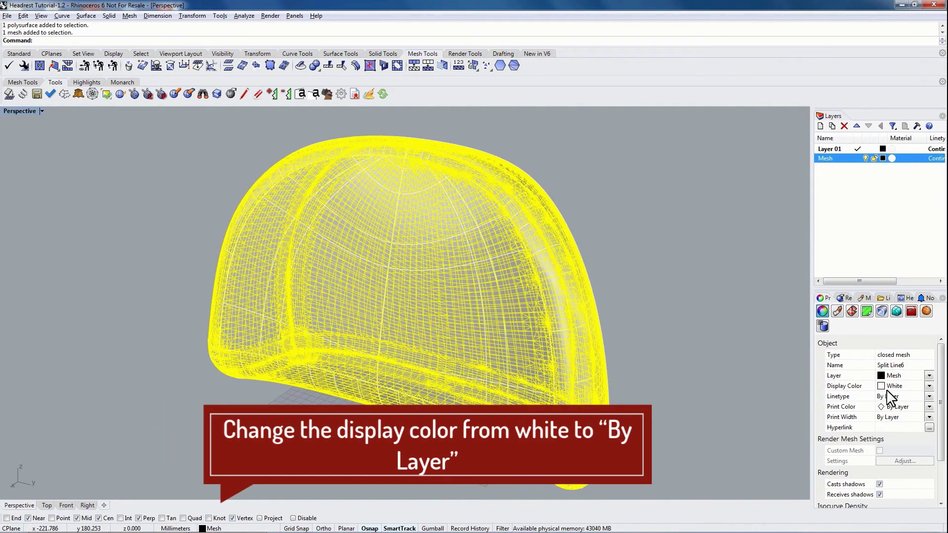
pyautogui.click(928, 387)
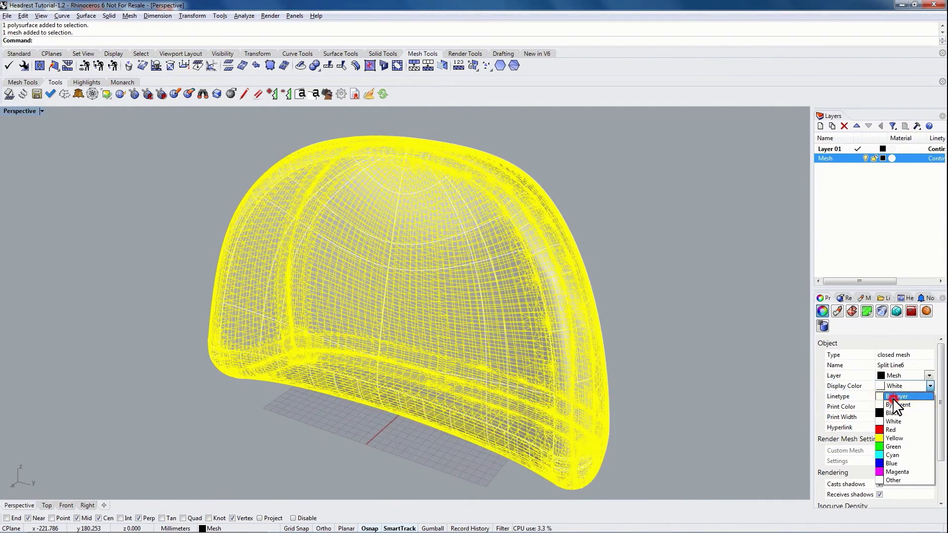
pyautogui.click(896, 397)
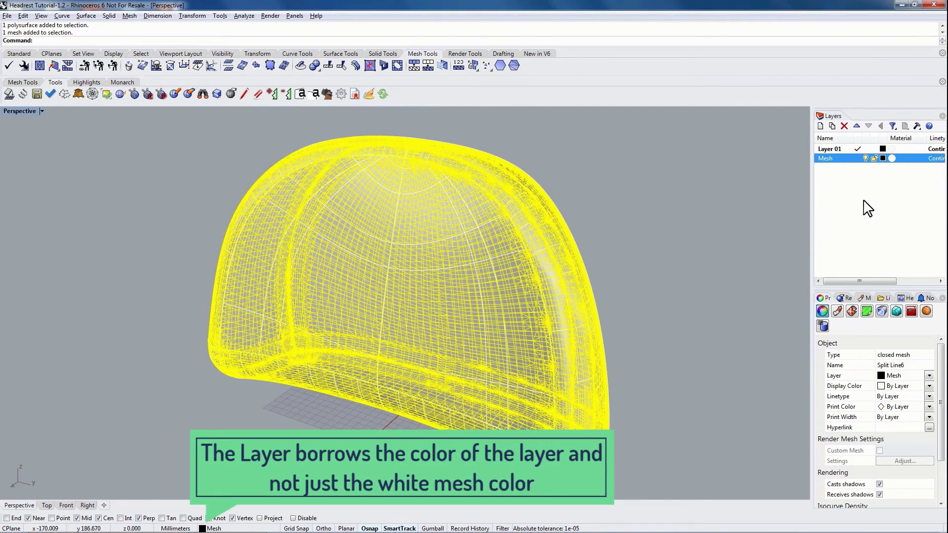
pyautogui.click(745, 178)
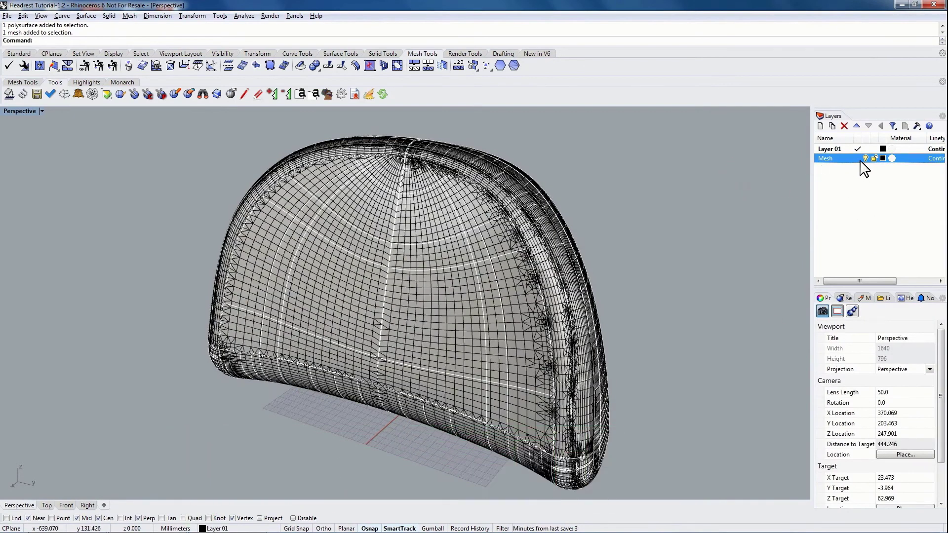
# Step: Turn off Layer 01 to hide the original headrest polysurface
pyautogui.click(858, 157)
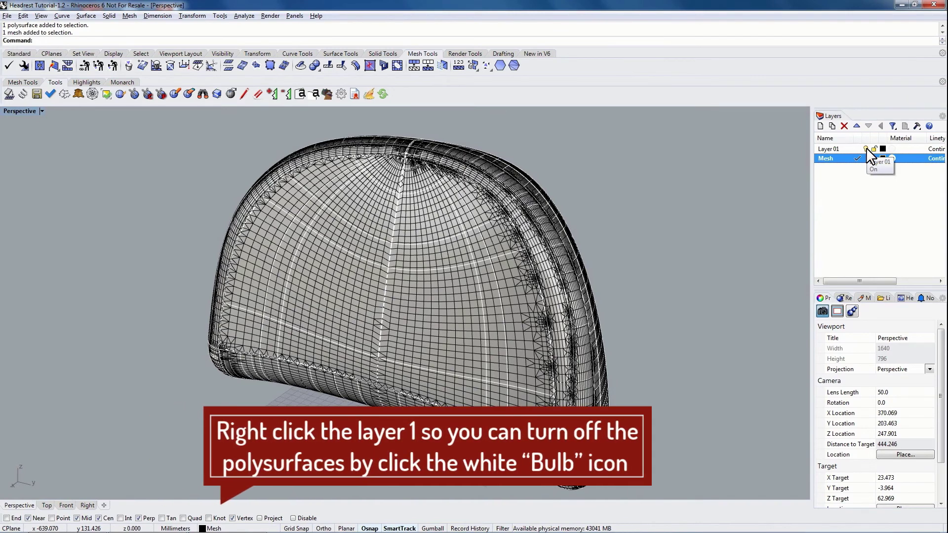
pyautogui.click(866, 149)
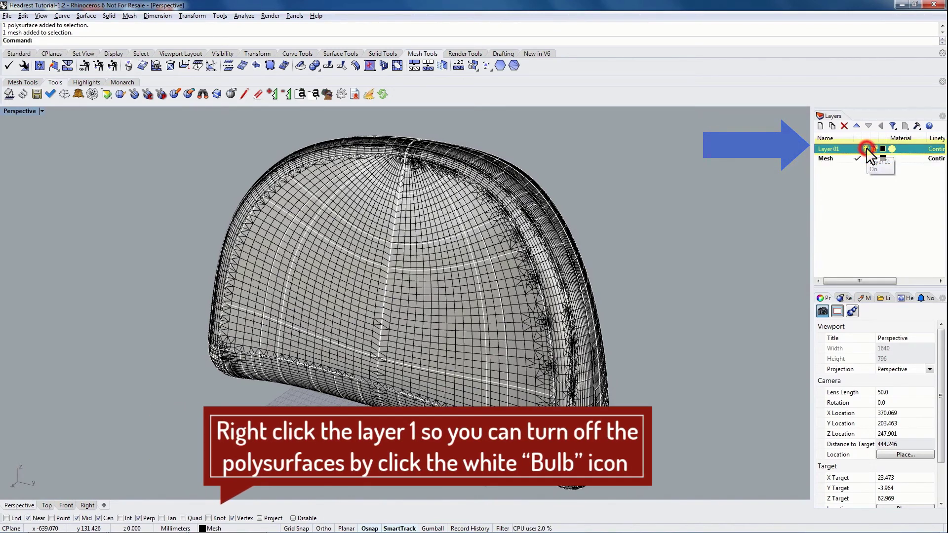
pyautogui.click(866, 149)
# Step: Select the headrest mesh and orbit to view it from the side
pyautogui.moveTo(549, 269)
pyautogui.mouseDown(button='right')
pyautogui.moveTo(423, 237)
pyautogui.moveTo(471, 253)
pyautogui.mouseUp(button='right')
pyautogui.click(416, 273)
pyautogui.moveTo(564, 250)
pyautogui.mouseDown(button='right')
pyautogui.moveTo(438, 313)
pyautogui.moveTo(309, 245)
pyautogui.moveTo(458, 286)
pyautogui.moveTo(510, 282)
pyautogui.mouseUp(button='right')
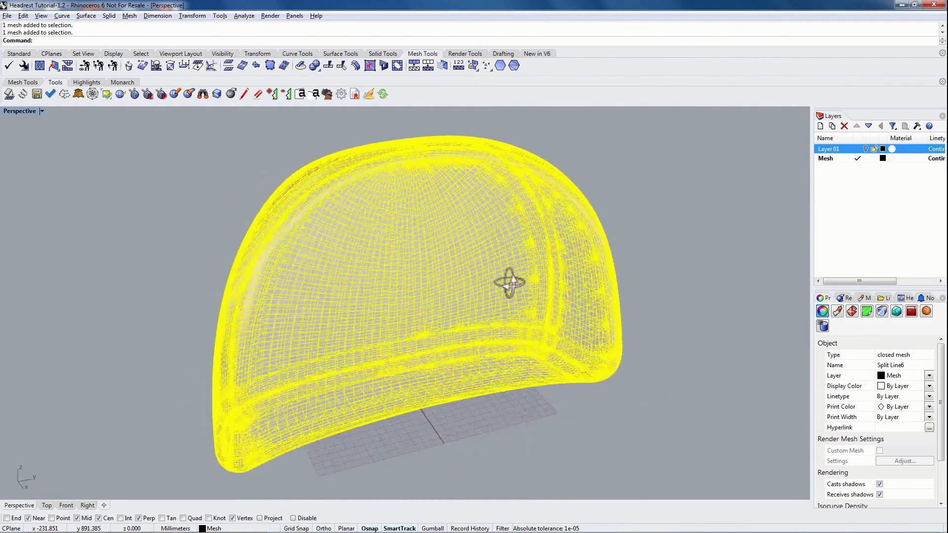